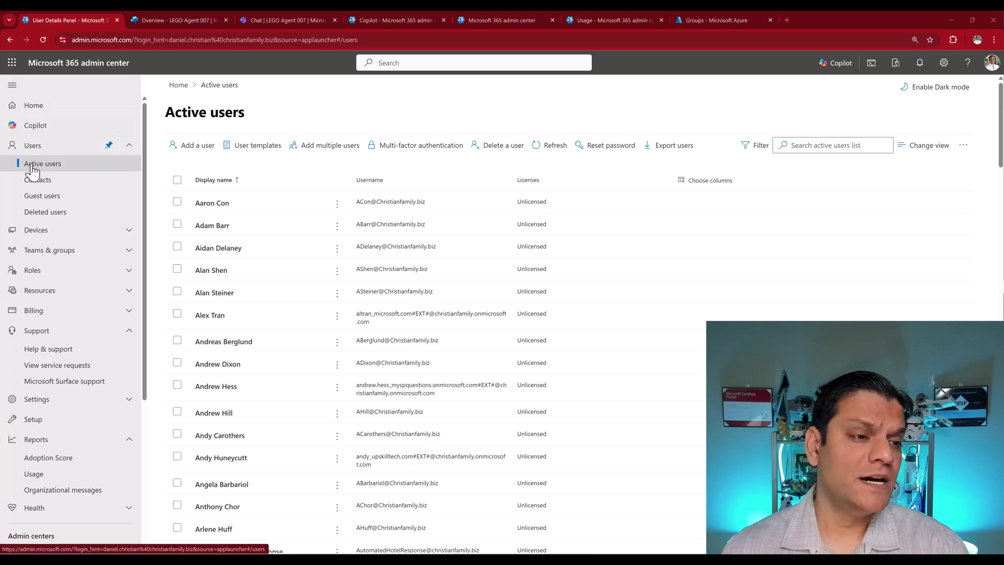
# Find the first user in Active users and check their licences: Power Automate Free, Teams Enterprise, Office 365 E3
pyautogui.click(832, 145)
pyautogui.write('gabriel')
pyautogui.press('Return')
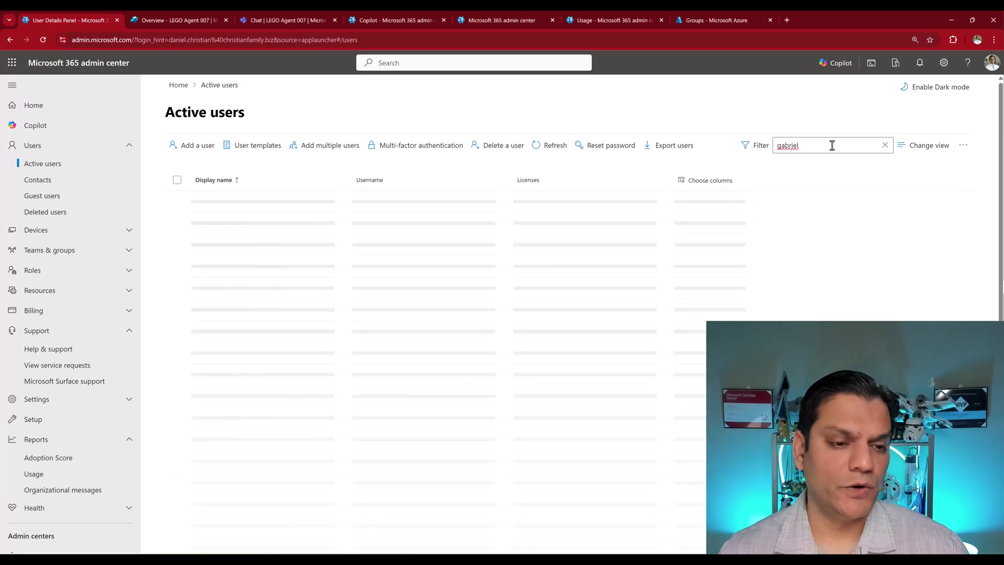
pyautogui.click(214, 205)
pyautogui.click(656, 190)
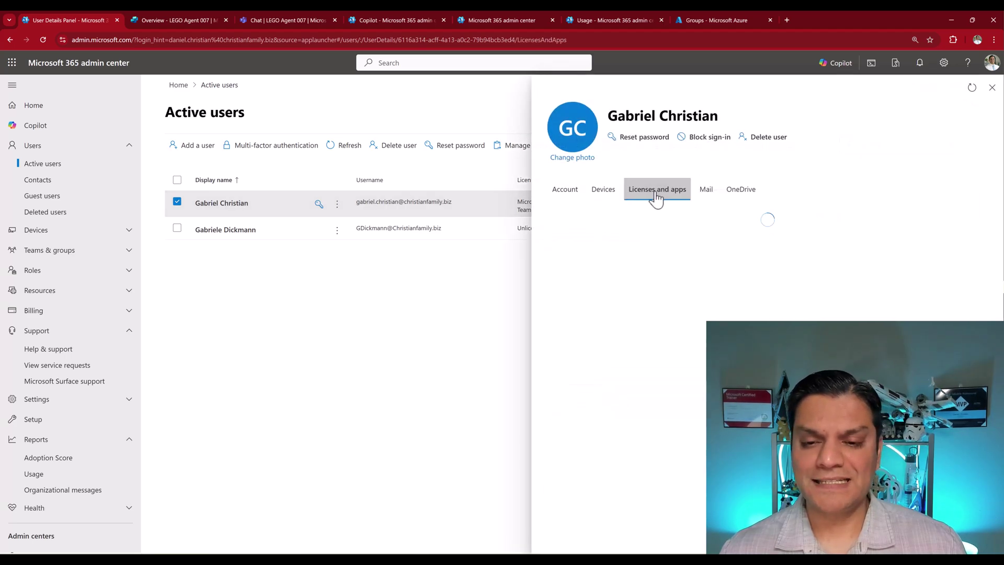
pyautogui.scroll(-2, 697, 361)
pyautogui.scroll(-2, 698, 360)
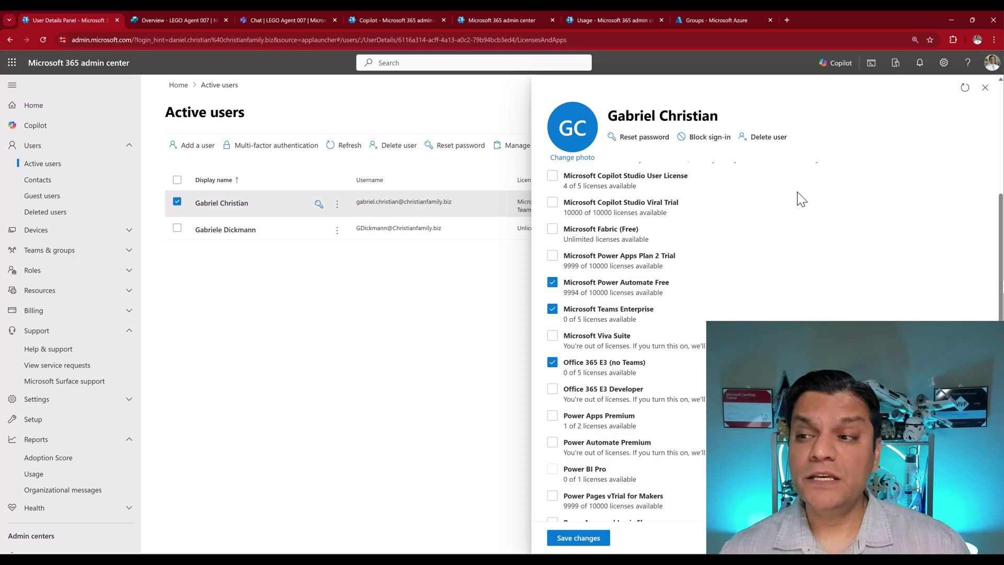
# Clear the previous search, find the second user by name, and review their licenses and apps
pyautogui.click(983, 89)
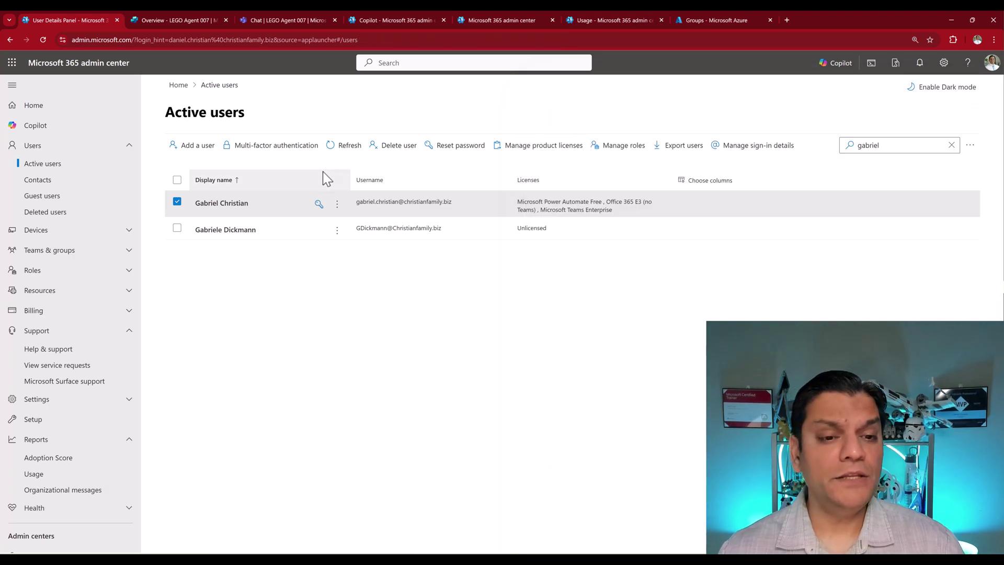
pyautogui.click(952, 145)
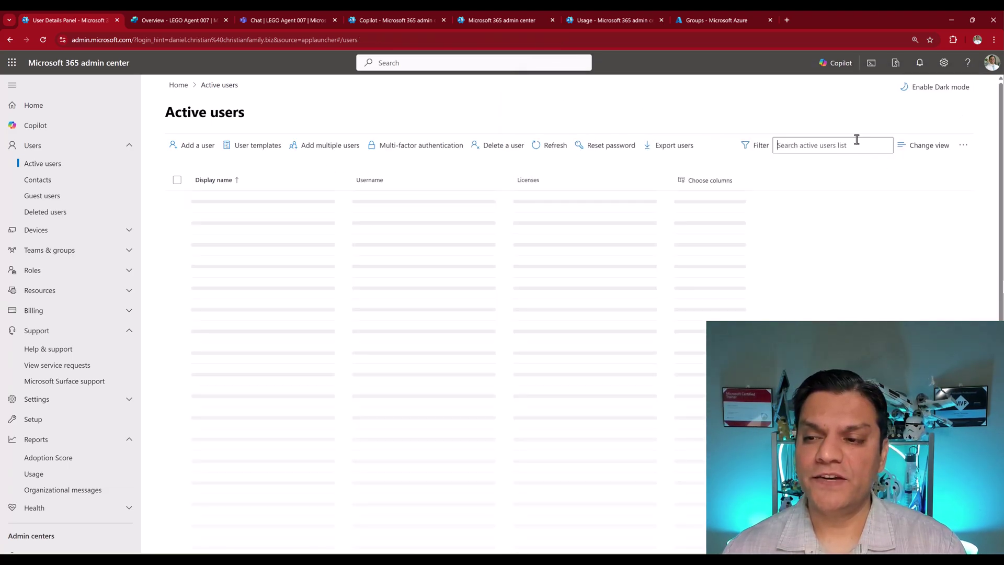
pyautogui.click(855, 146)
pyautogui.write('Finn')
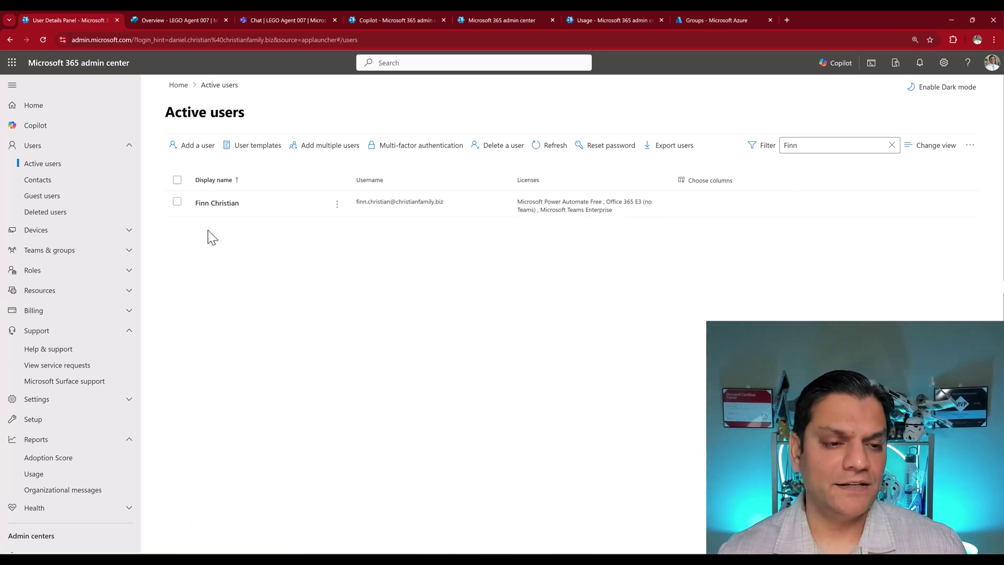
pyautogui.click(215, 204)
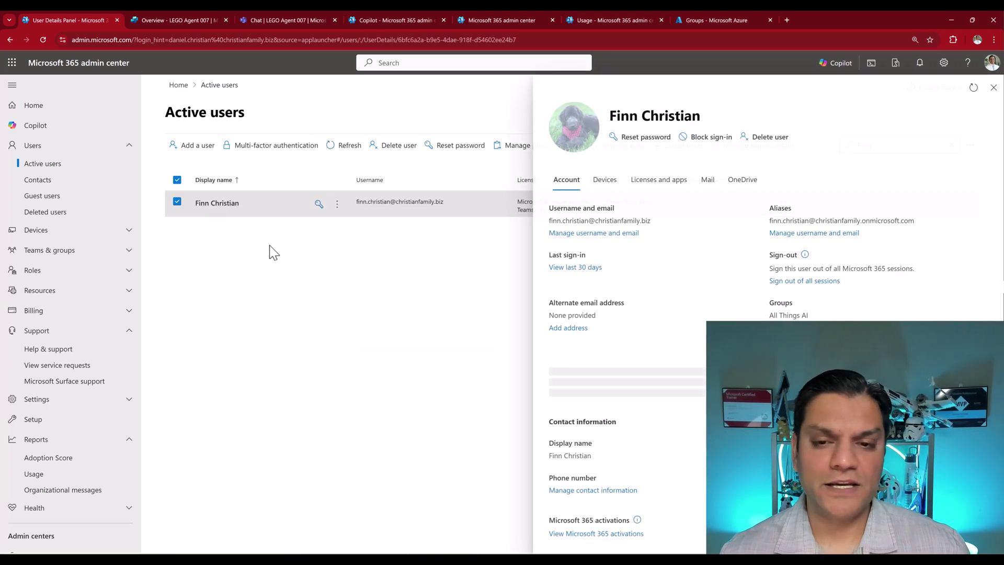
pyautogui.click(650, 199)
pyautogui.scroll(-3, 622, 331)
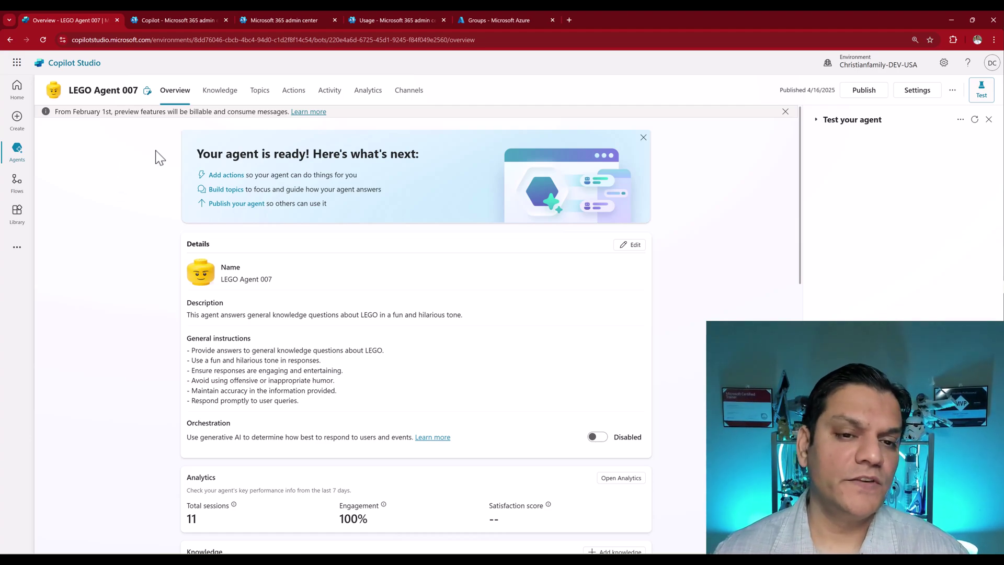
# In LEGO Agent 007's Teams + Microsoft 365 channel, choose 'Show to my teammates and shared users'
pyautogui.click(414, 94)
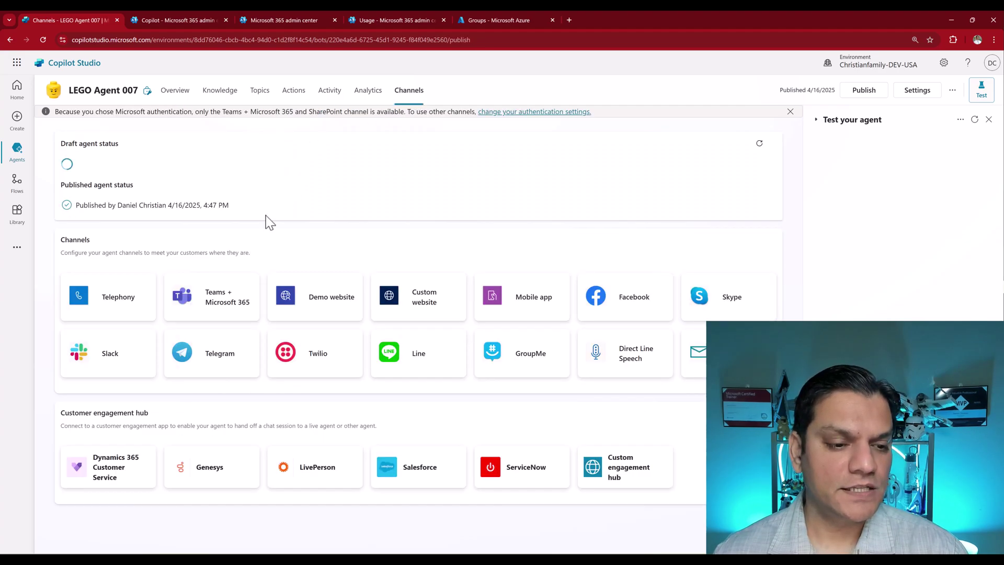
pyautogui.click(221, 314)
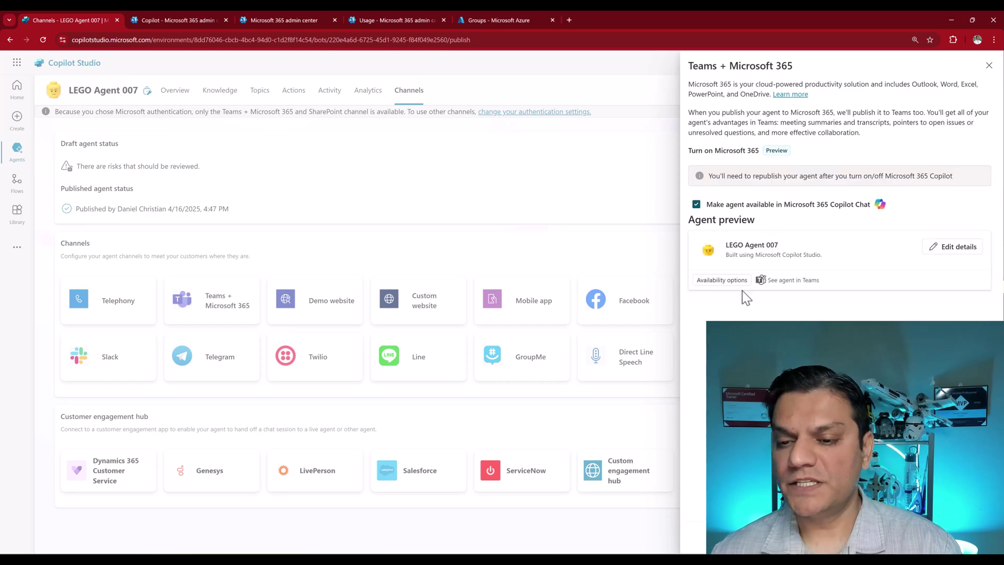
pyautogui.click(742, 286)
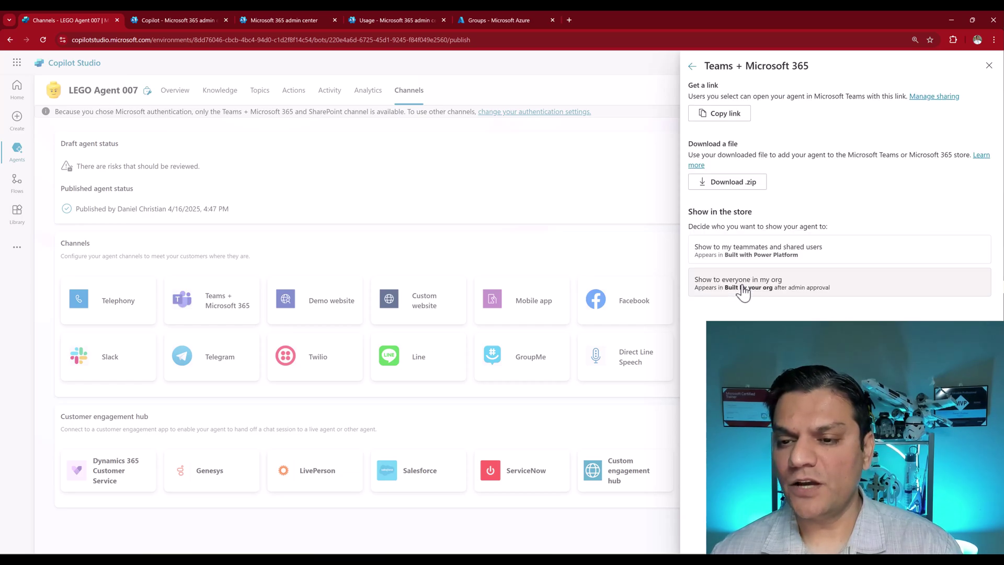
pyautogui.click(735, 257)
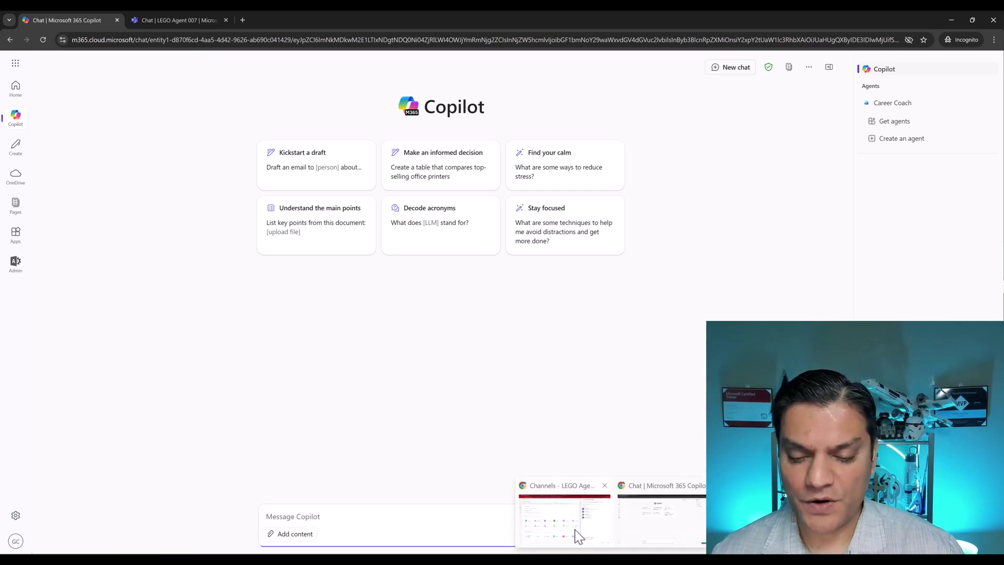
# Copy LEGO Agent 007's Teams link from its availability options in Copilot Studio
pyautogui.click(575, 529)
pyautogui.click(692, 67)
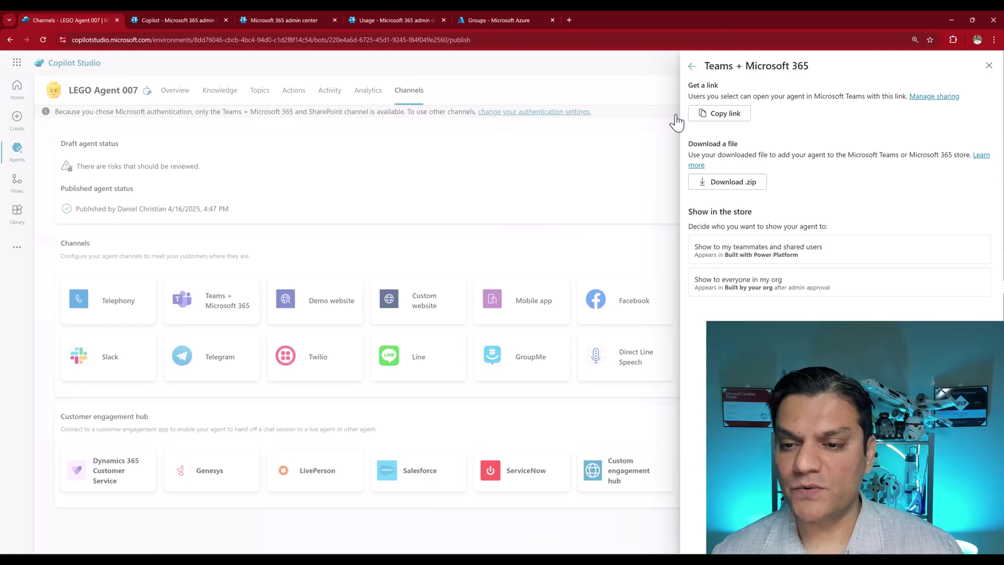
pyautogui.click(721, 116)
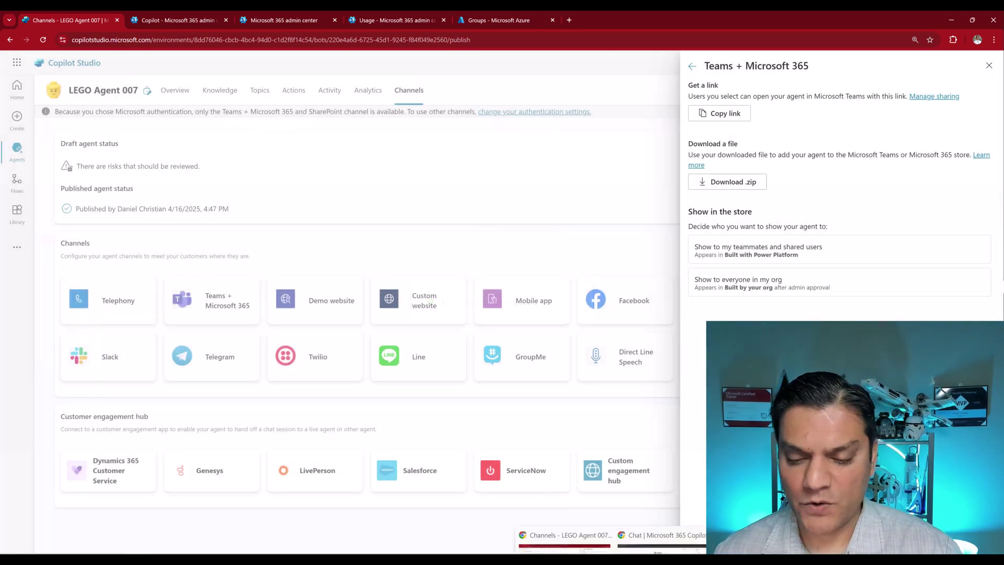
# Open the copied link in a new private tab and continue in the Teams web app
pyautogui.click(641, 526)
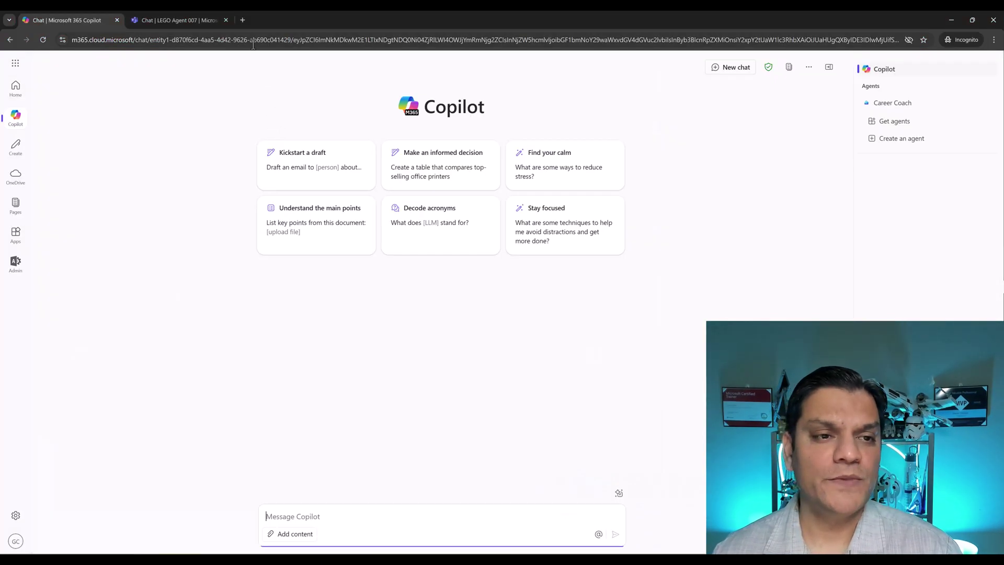
pyautogui.click(243, 20)
pyautogui.hotkey('ctrl', 'v')
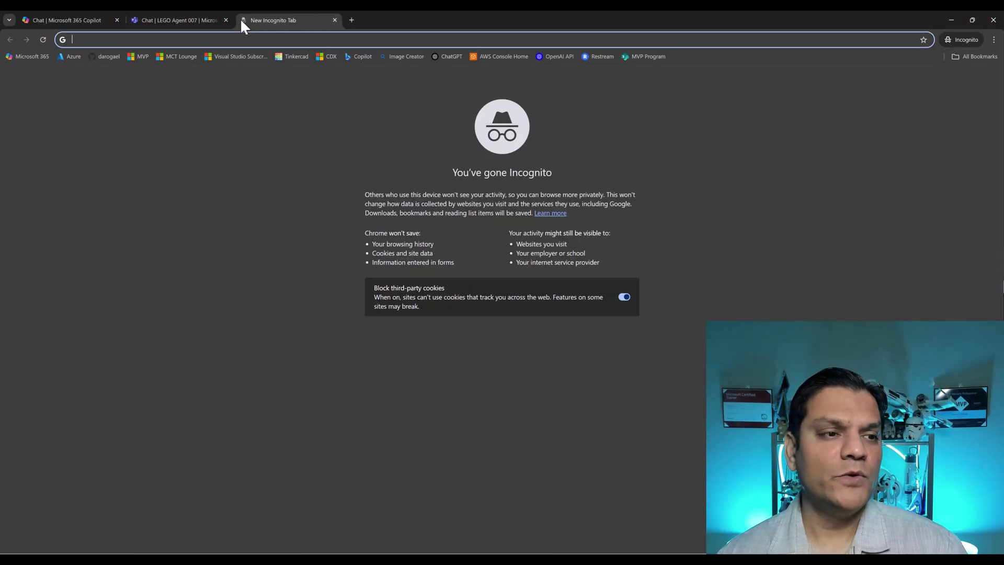
pyautogui.press('Return')
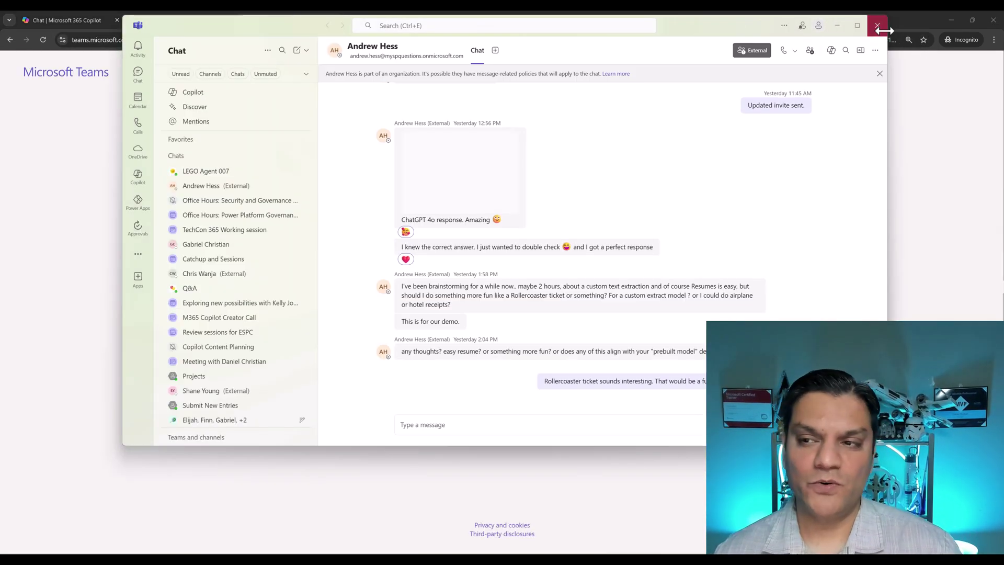
pyautogui.click(878, 26)
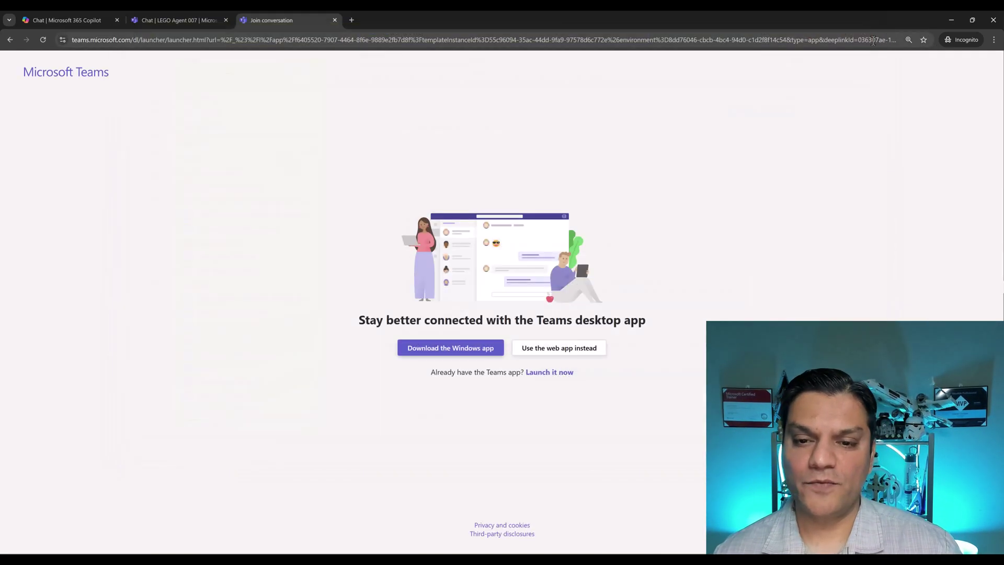
pyautogui.click(548, 359)
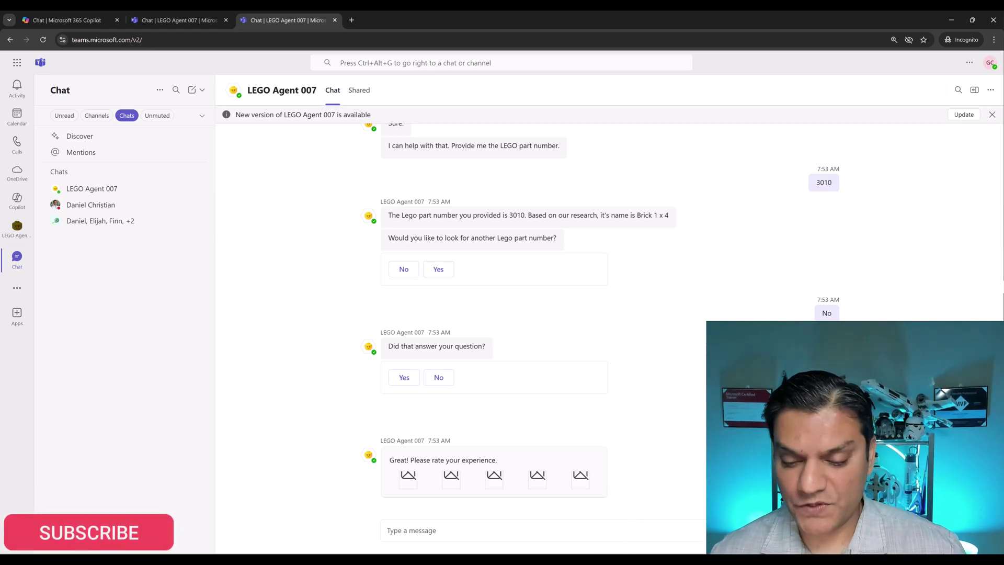
# Bring the Edge Copilot window forward and check which account is signed in there
pyautogui.click(638, 528)
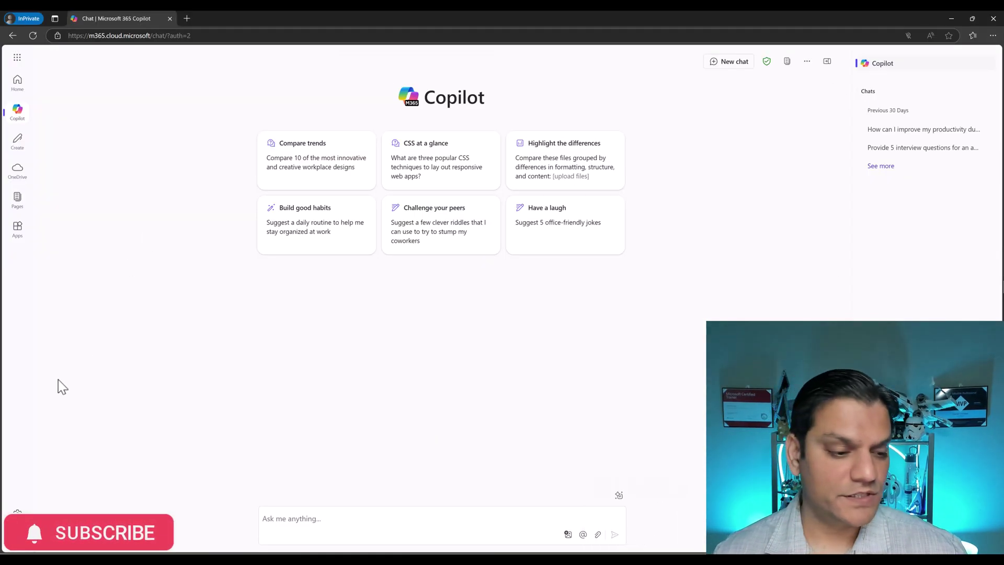
pyautogui.click(17, 538)
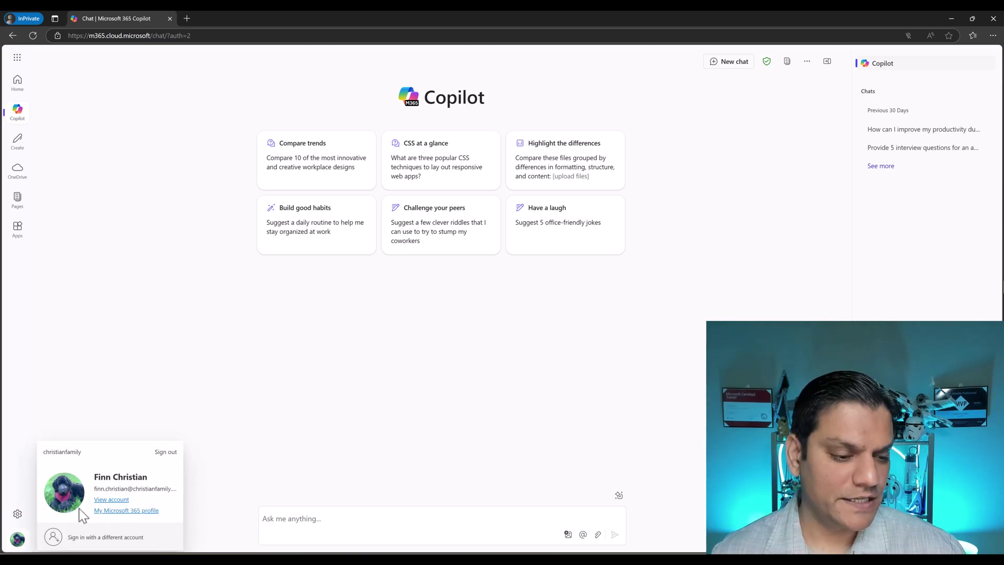
pyautogui.click(83, 318)
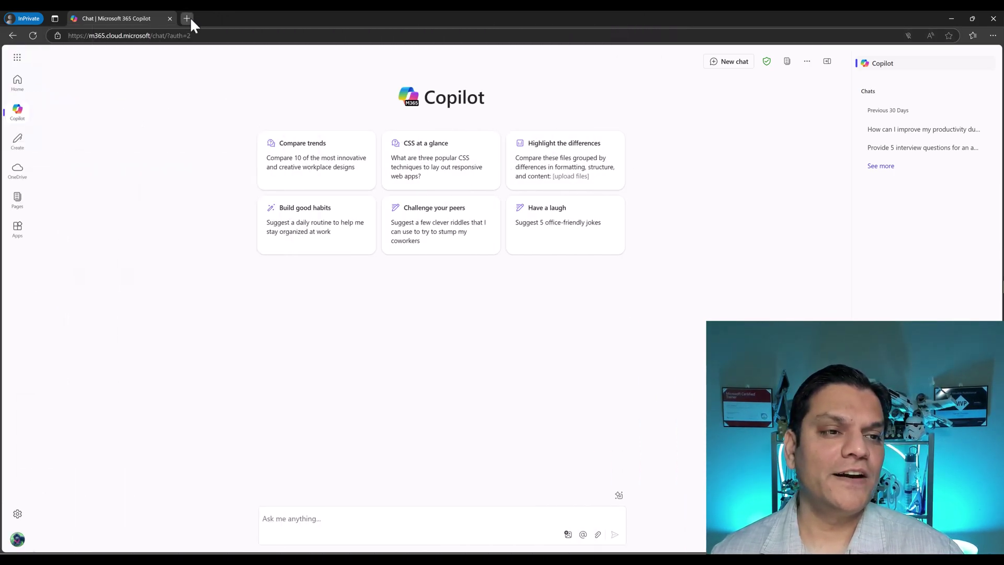
# Open the agent's Teams link in another private tab and continue in Teams on the web
pyautogui.click(187, 19)
pyautogui.hotkey('ctrl', 'v')
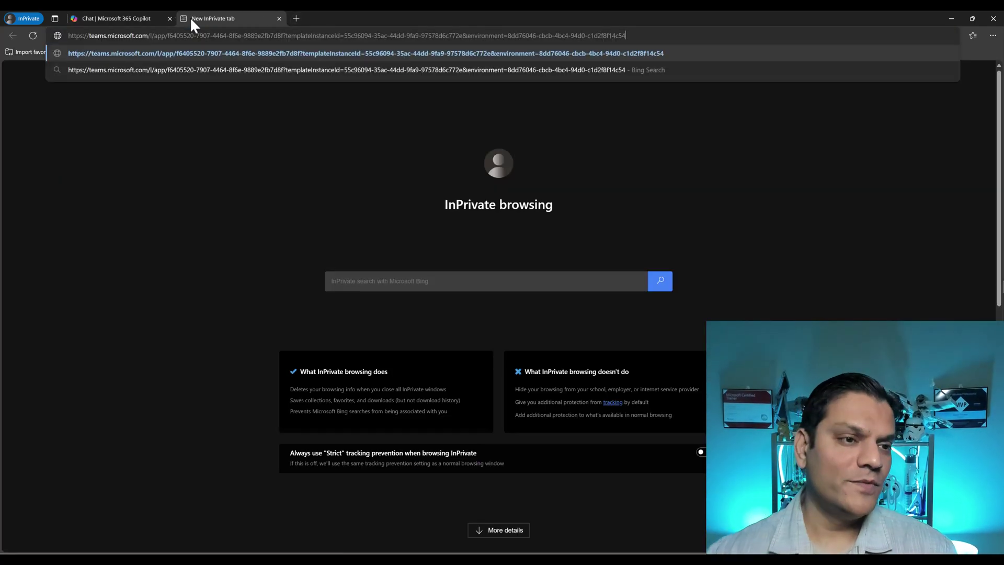
pyautogui.press('Return')
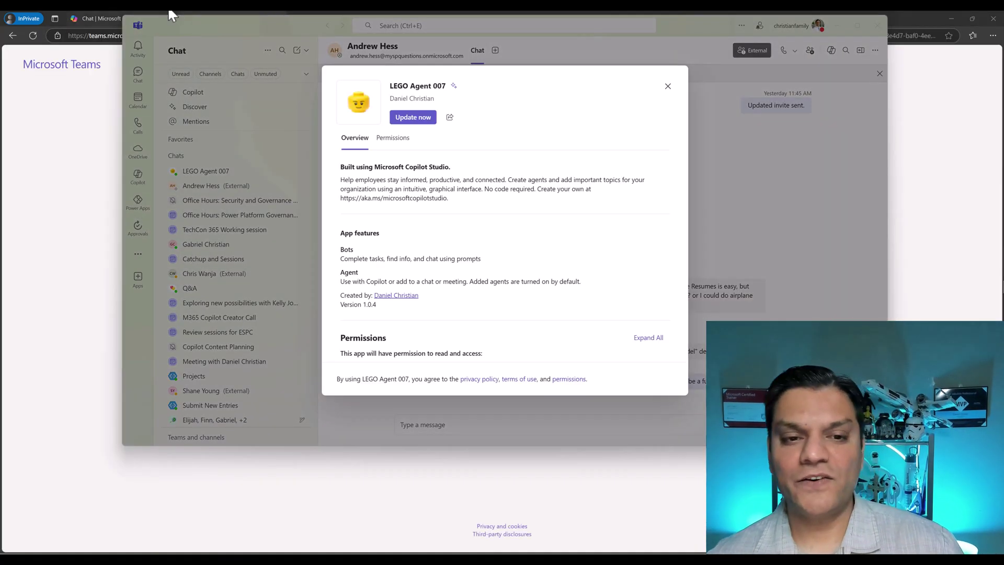
pyautogui.click(668, 86)
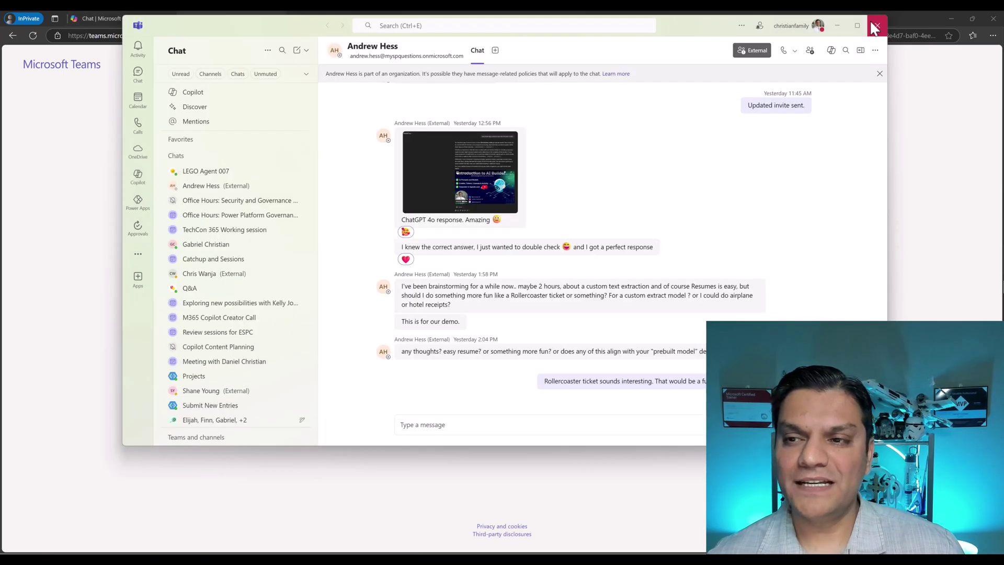
pyautogui.click(874, 27)
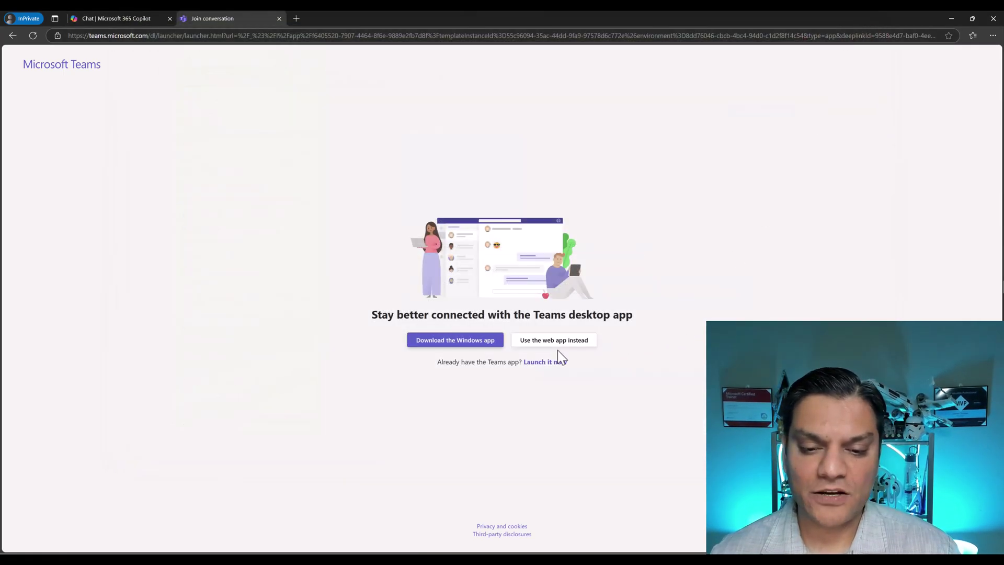
pyautogui.click(558, 350)
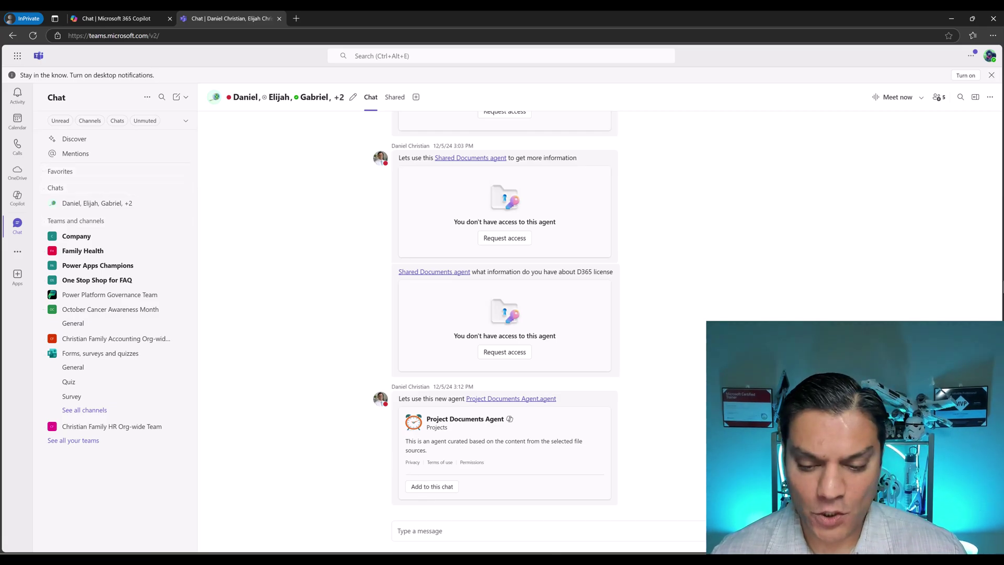
pyautogui.click(641, 538)
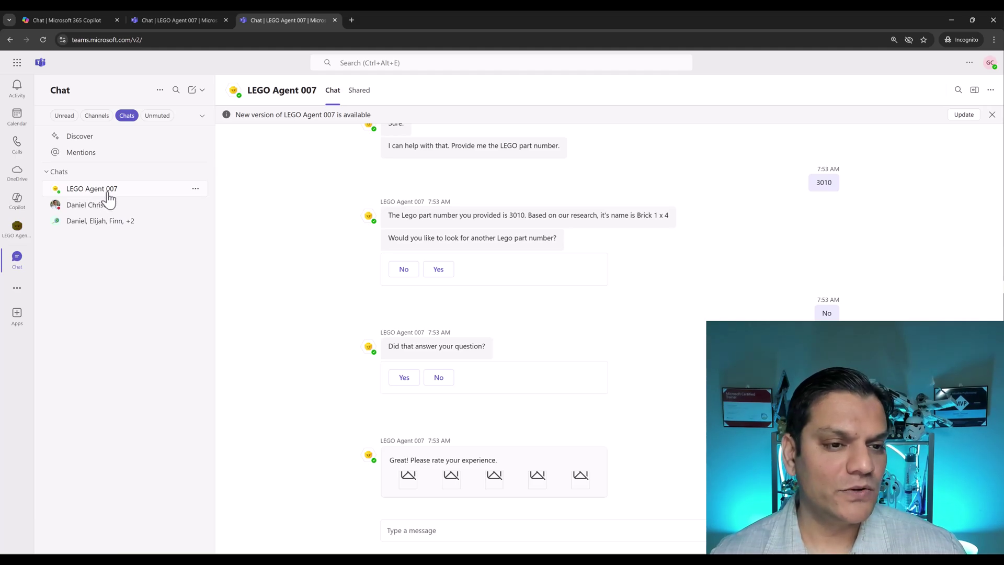
# Return to the window with LEGO Agent 007's Teams + Microsoft 365 channel settings
pyautogui.moveTo(633, 552)
pyautogui.click(650, 533)
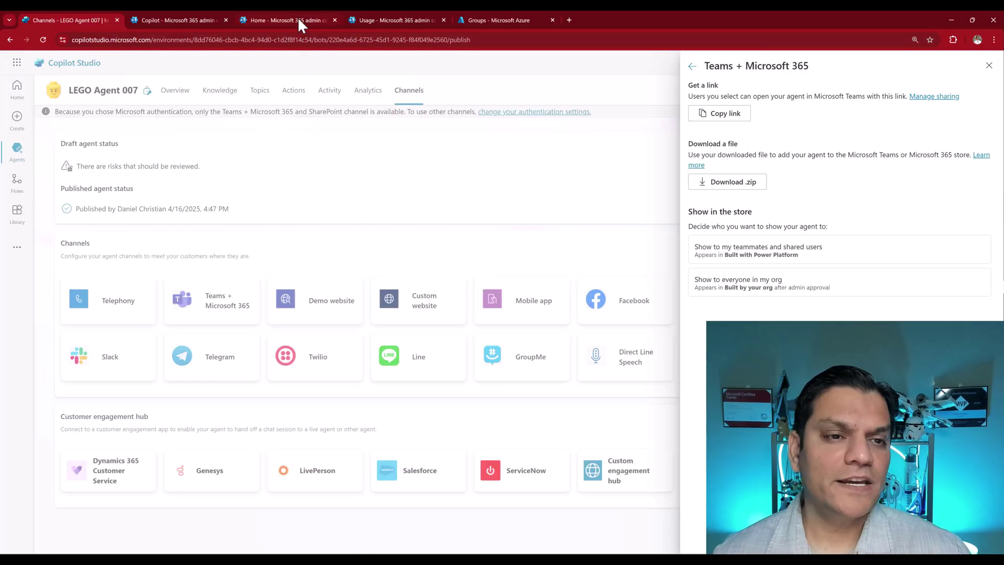
# Open Copilot > Settings > Extensions, showing agent access limited to four specific users
pyautogui.click(297, 20)
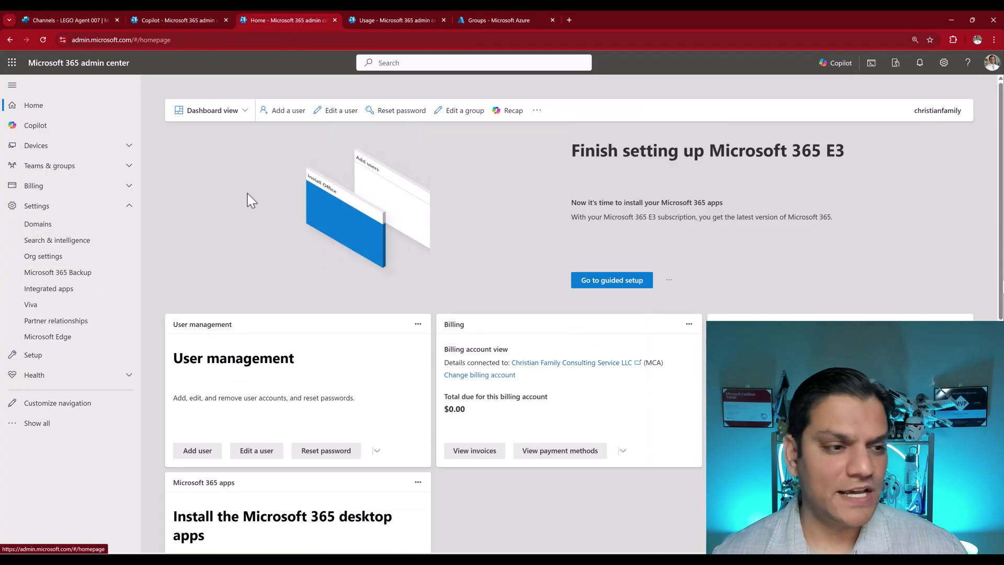
pyautogui.click(50, 127)
pyautogui.click(283, 188)
pyautogui.scroll(-1, 274, 422)
pyautogui.scroll(-2, 274, 422)
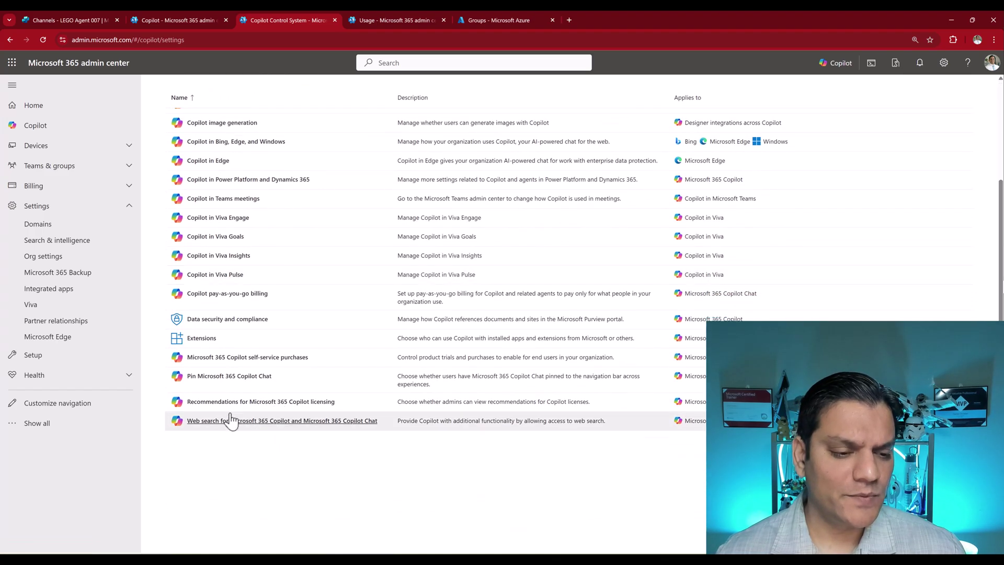
pyautogui.click(201, 339)
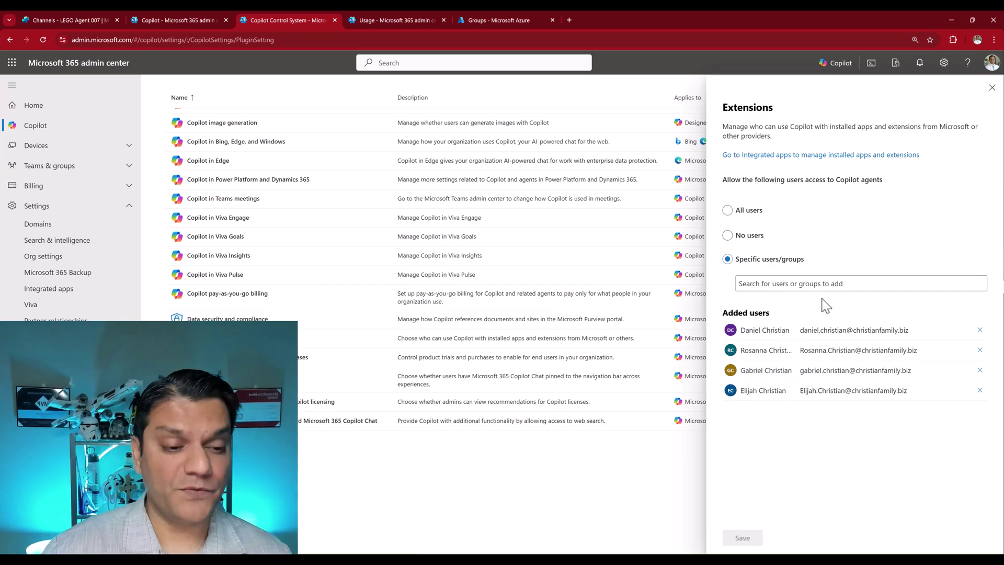
pyautogui.click(790, 284)
pyautogui.write('Sg_m')
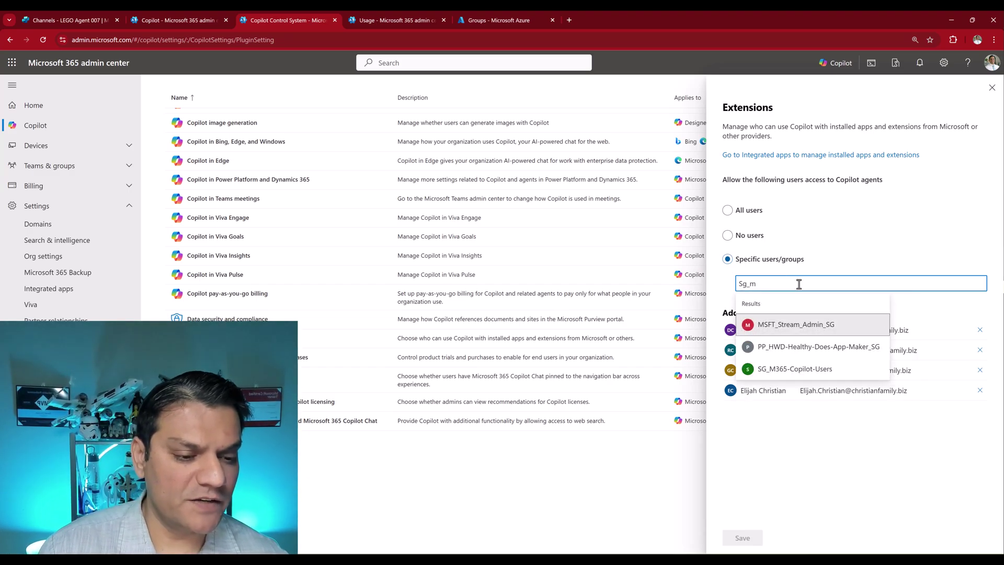
pyautogui.click(808, 369)
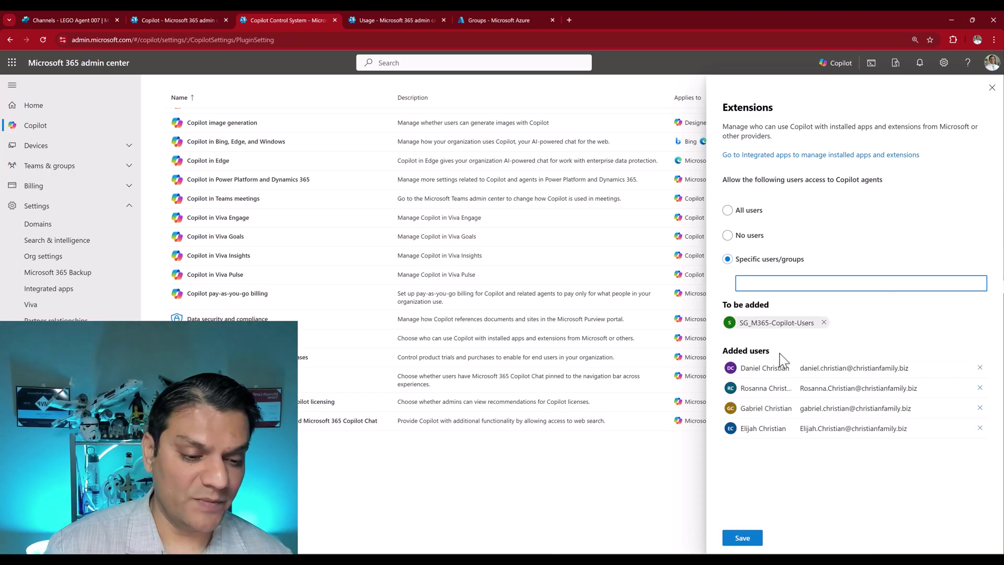
pyautogui.click(824, 322)
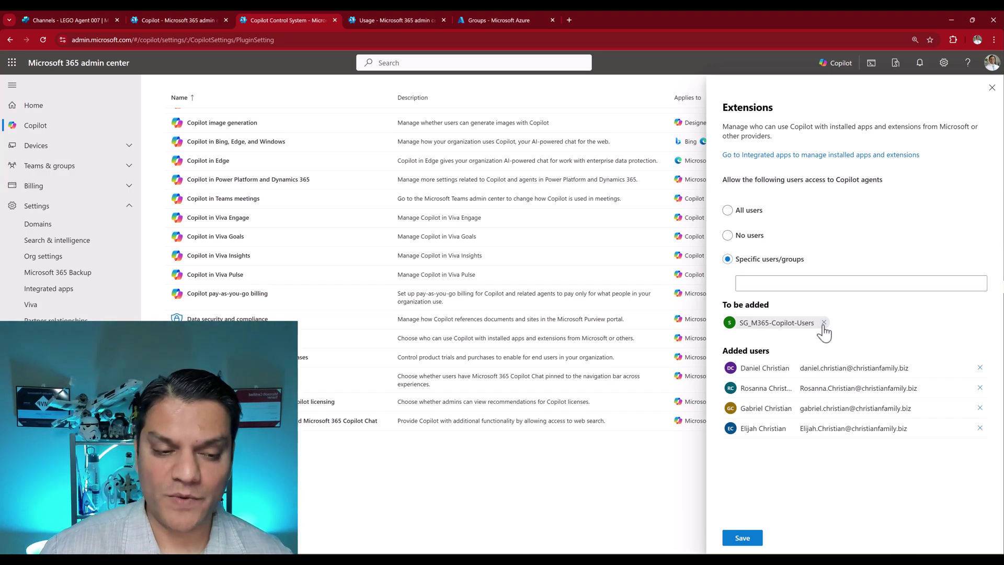
pyautogui.click(825, 251)
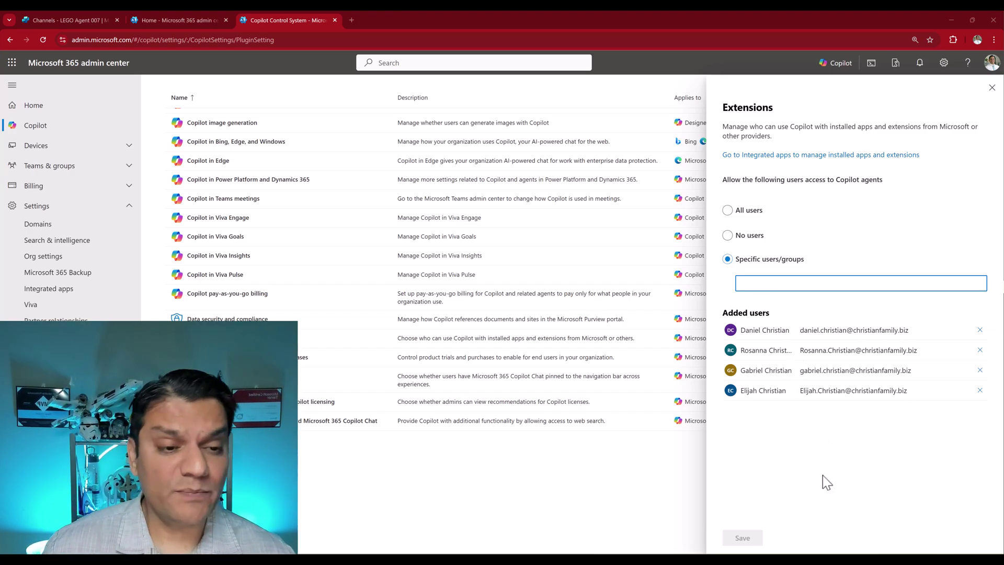
# Compare Integrated apps' default user-access settings with Extensions, both listing the same four users
pyautogui.click(759, 156)
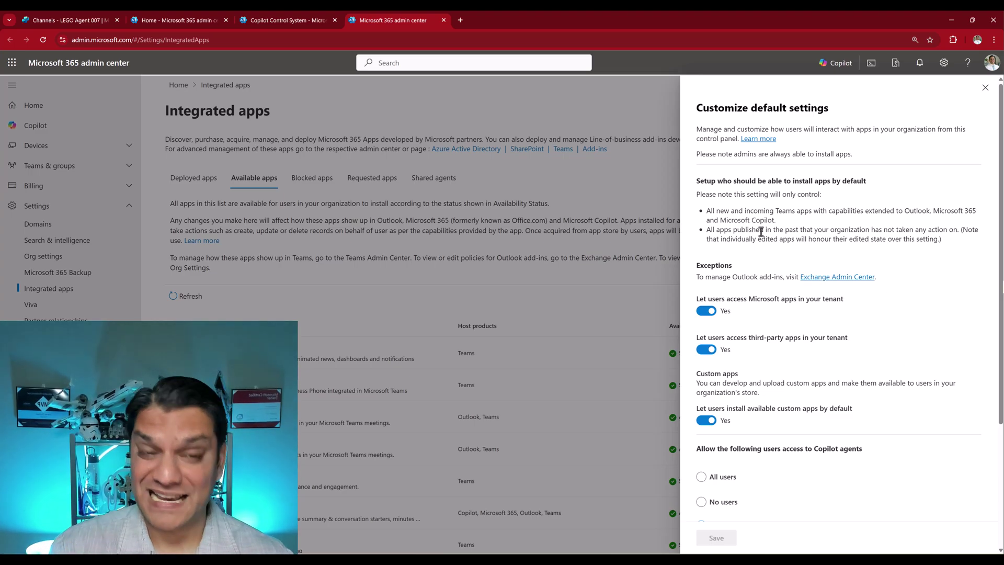
pyautogui.scroll(-3, 762, 326)
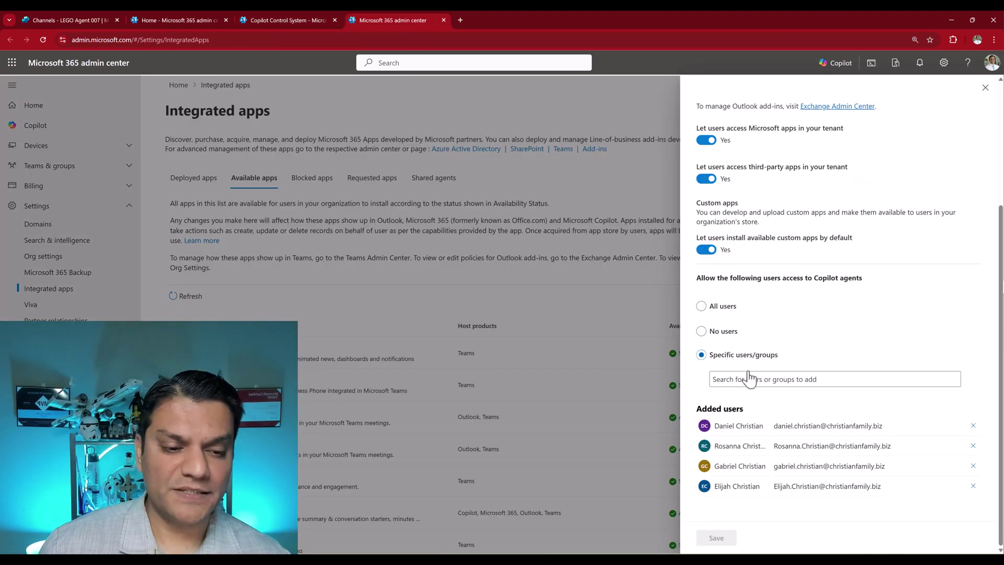
pyautogui.click(281, 18)
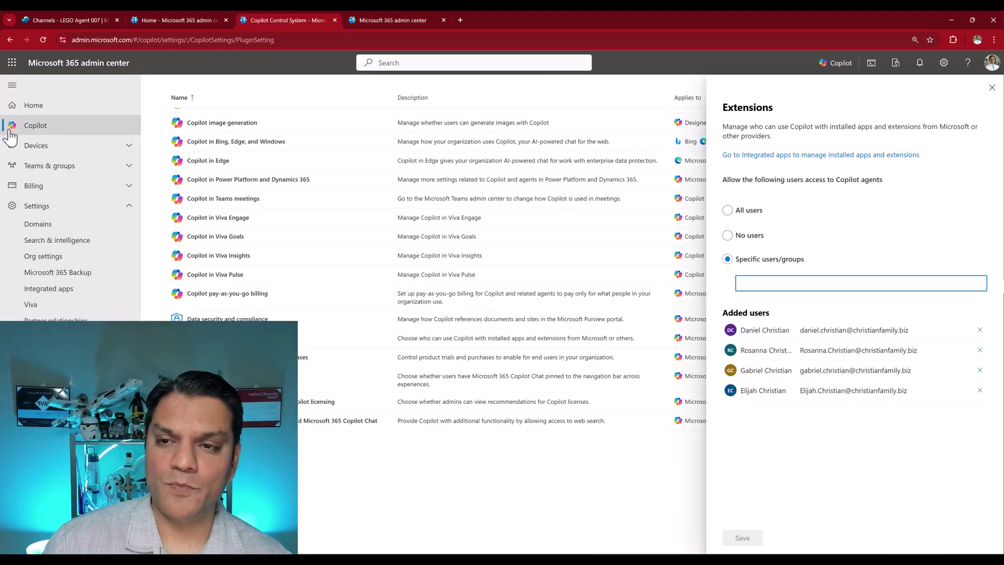
pyautogui.click(408, 23)
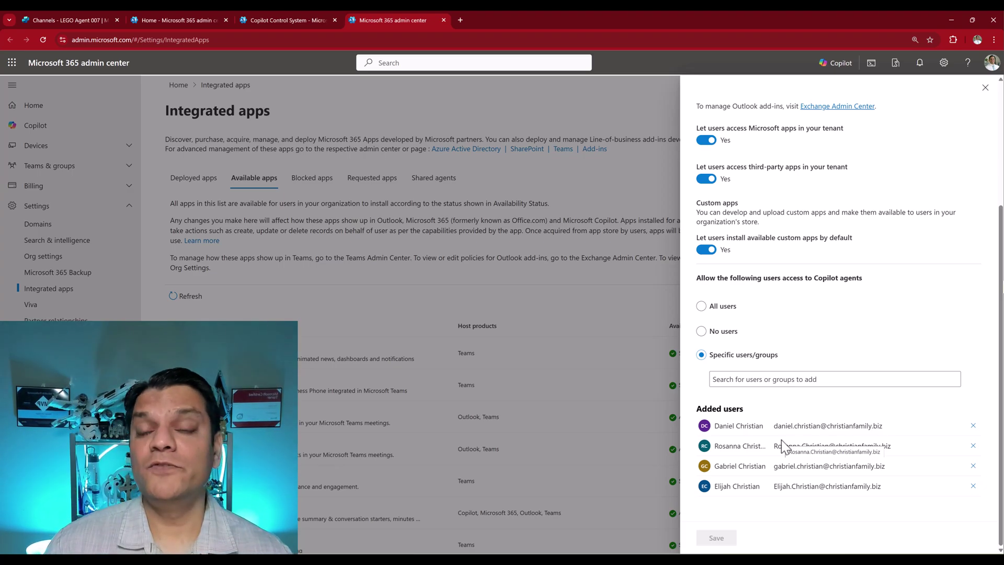
# Open Reports > Usage from the full admin center navigation
pyautogui.click(156, 18)
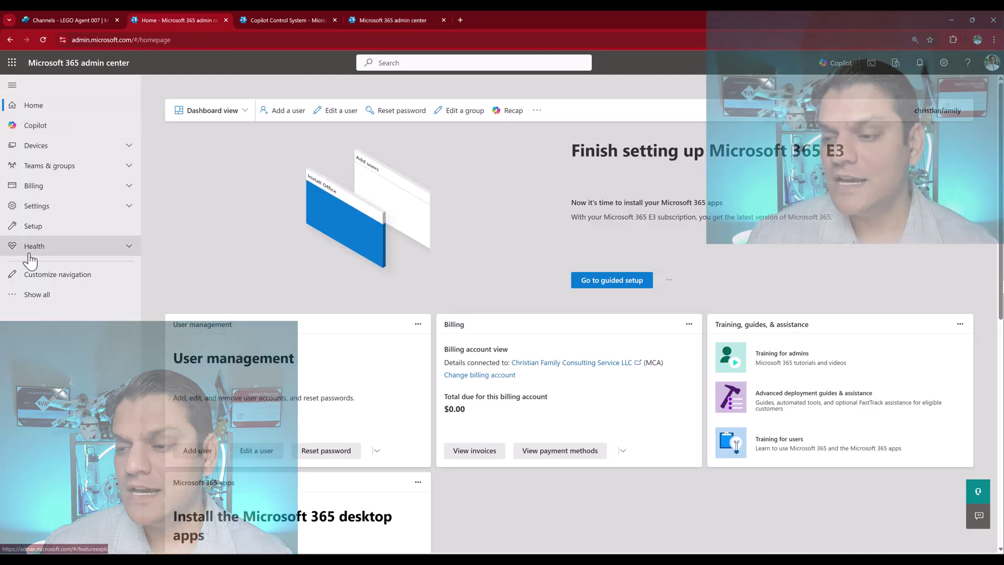
pyautogui.click(33, 296)
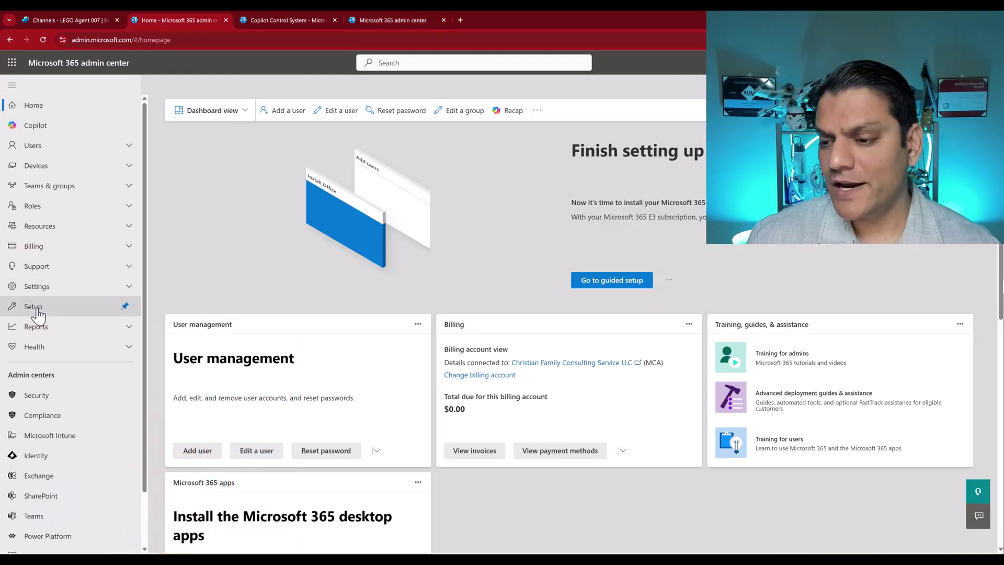
pyautogui.click(36, 326)
pyautogui.click(33, 361)
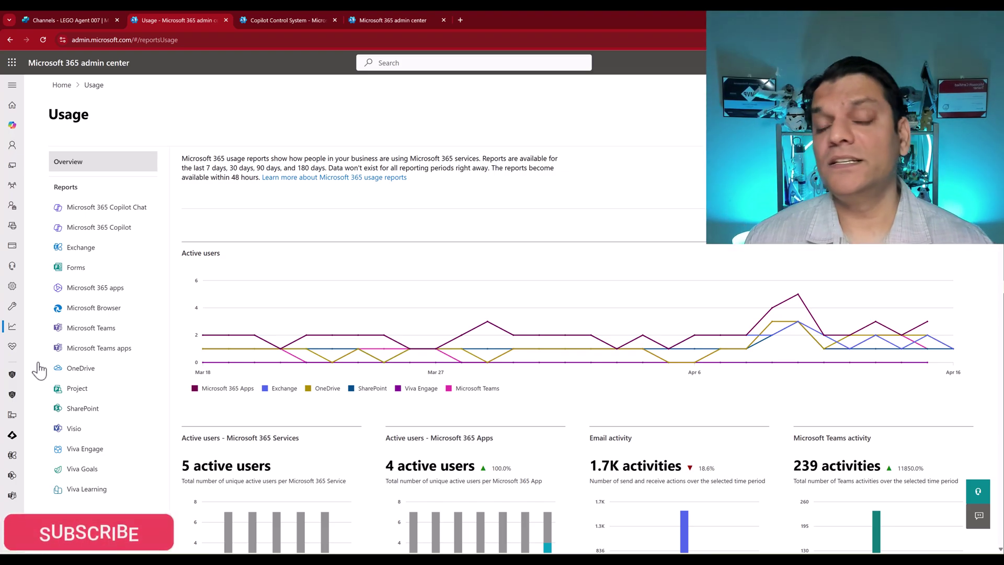
# Show Copilot usage for the past 180 days and scroll to the usage details
pyautogui.click(97, 227)
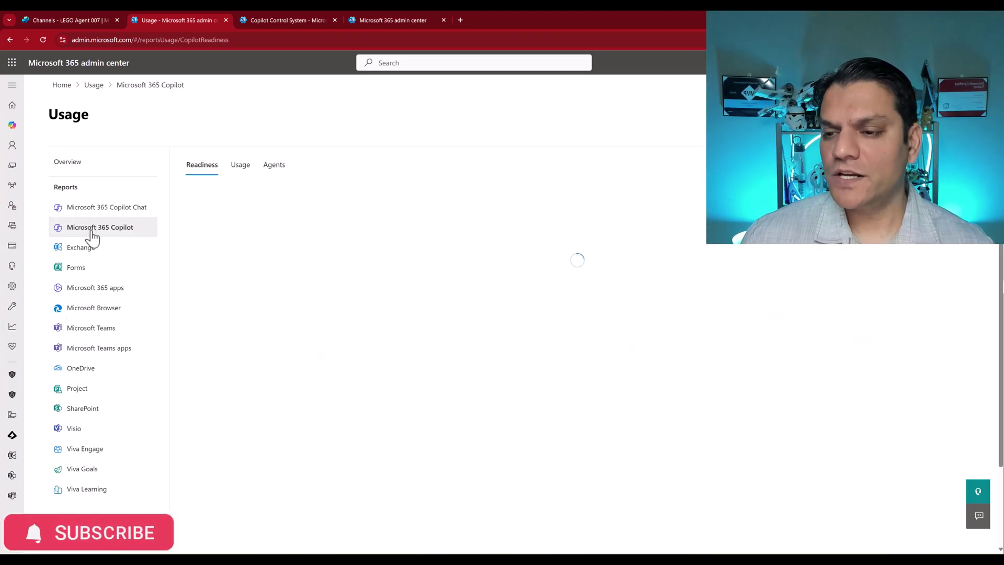
pyautogui.click(238, 166)
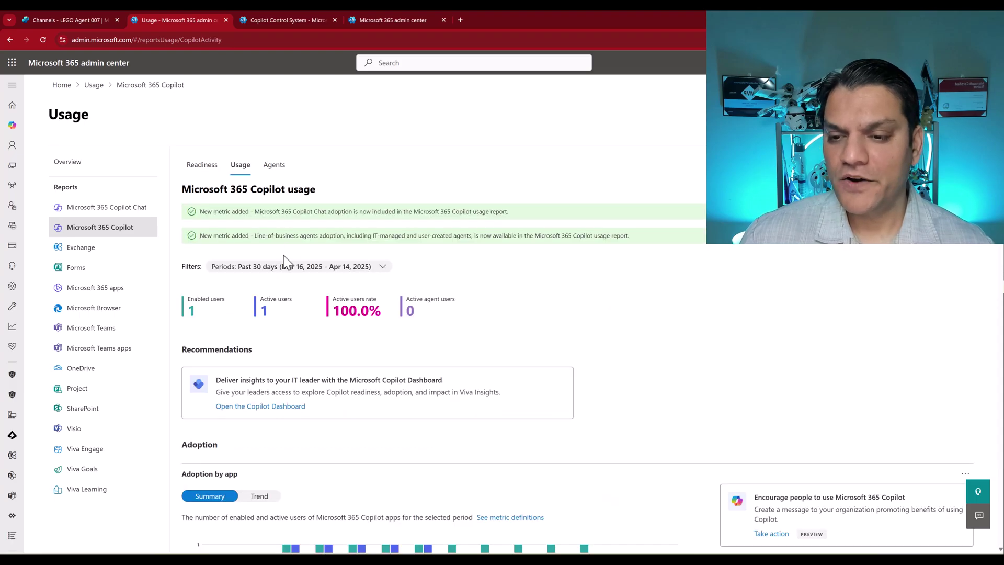
pyautogui.click(269, 272)
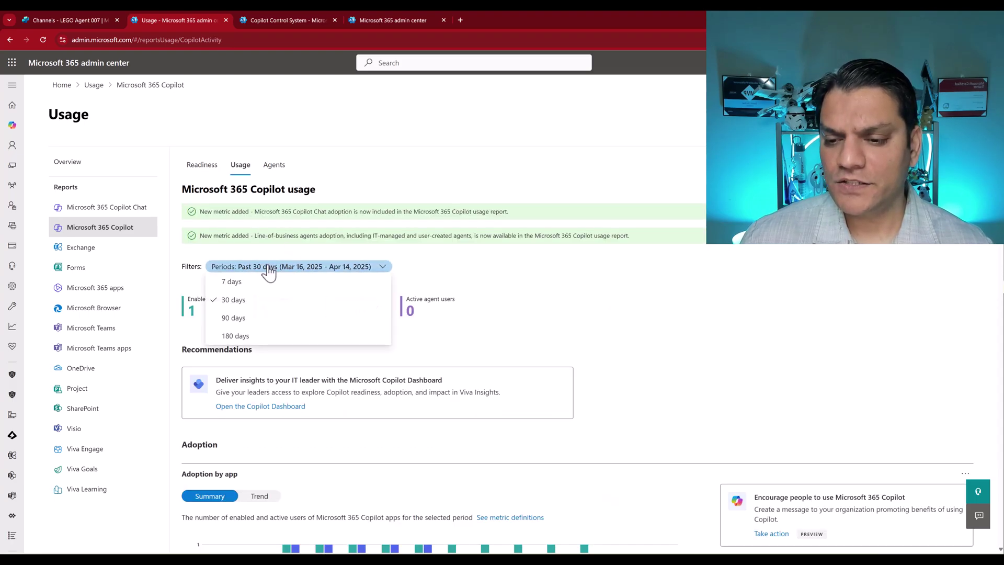
pyautogui.click(233, 340)
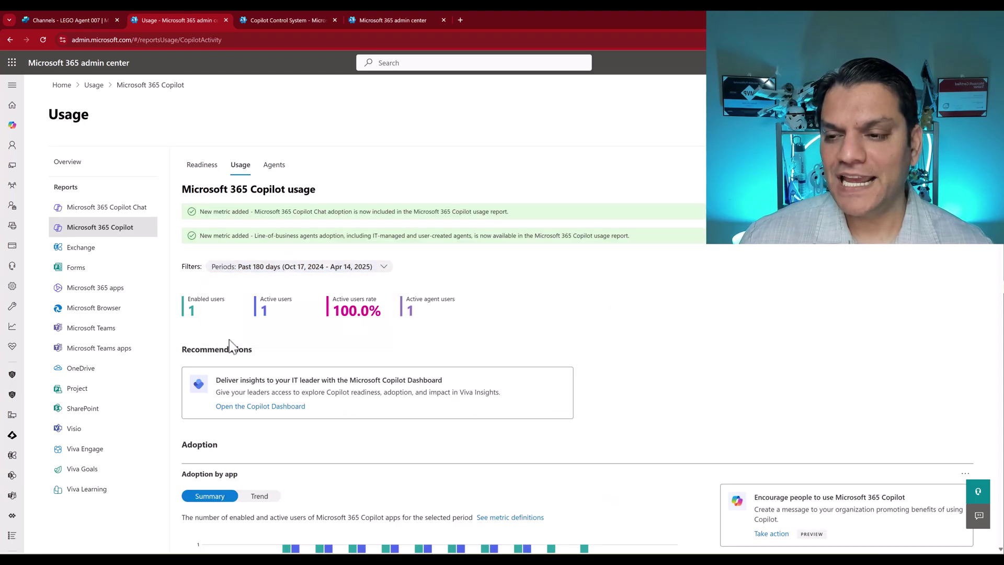
pyautogui.scroll(-13, 233, 347)
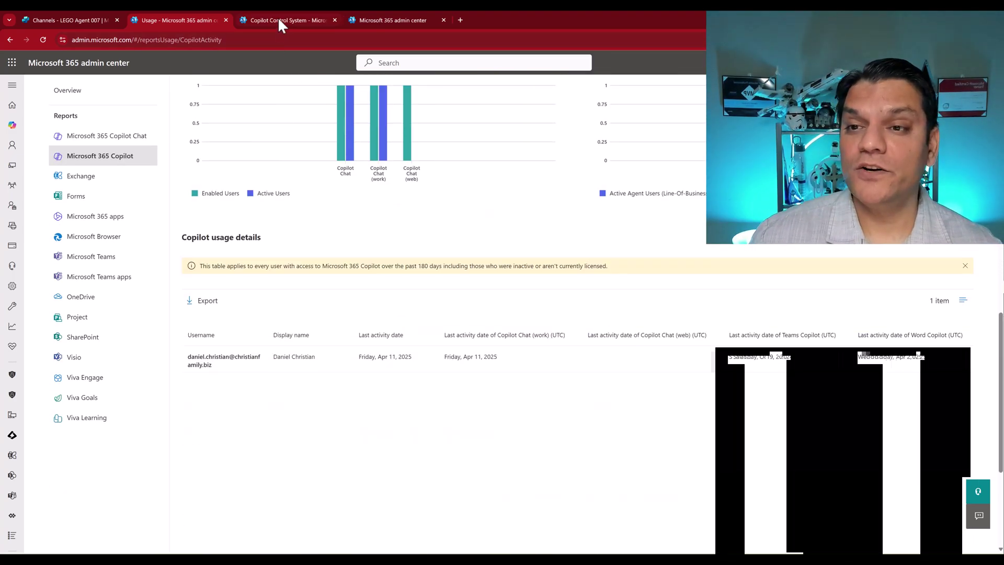
# Return to the Copilot Extensions panel showing agent access for four specific users
pyautogui.click(277, 20)
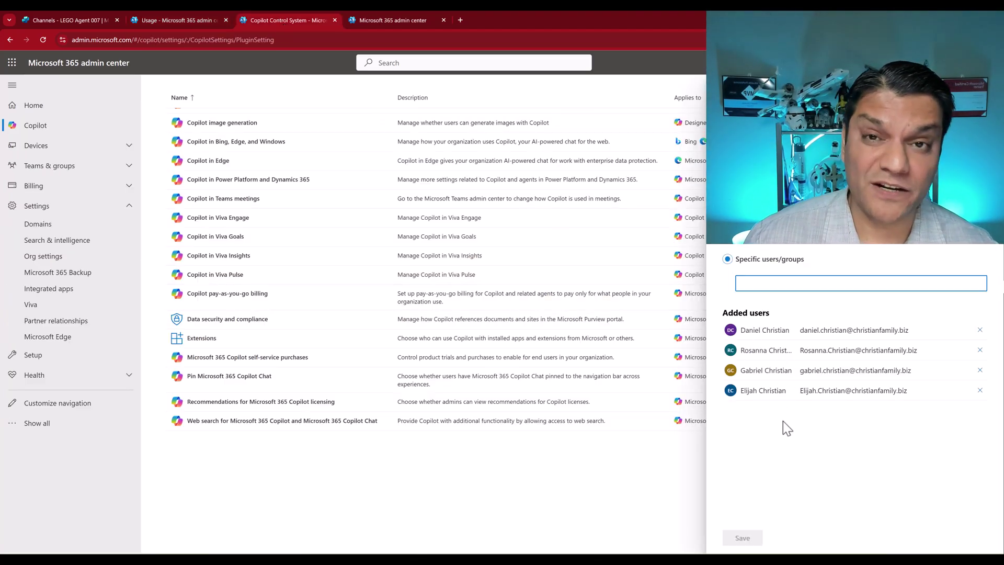